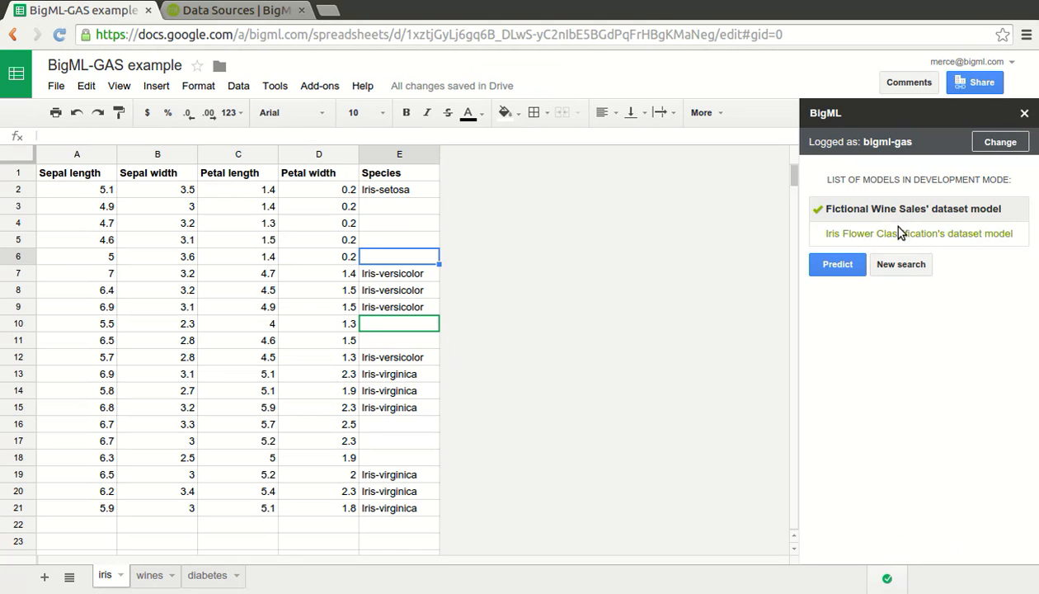
# Step: Fill the missing Species values in the iris sheet's A1:E21 range with predictions from the Iris Flower Classification's dataset model
pyautogui.click(890, 232)
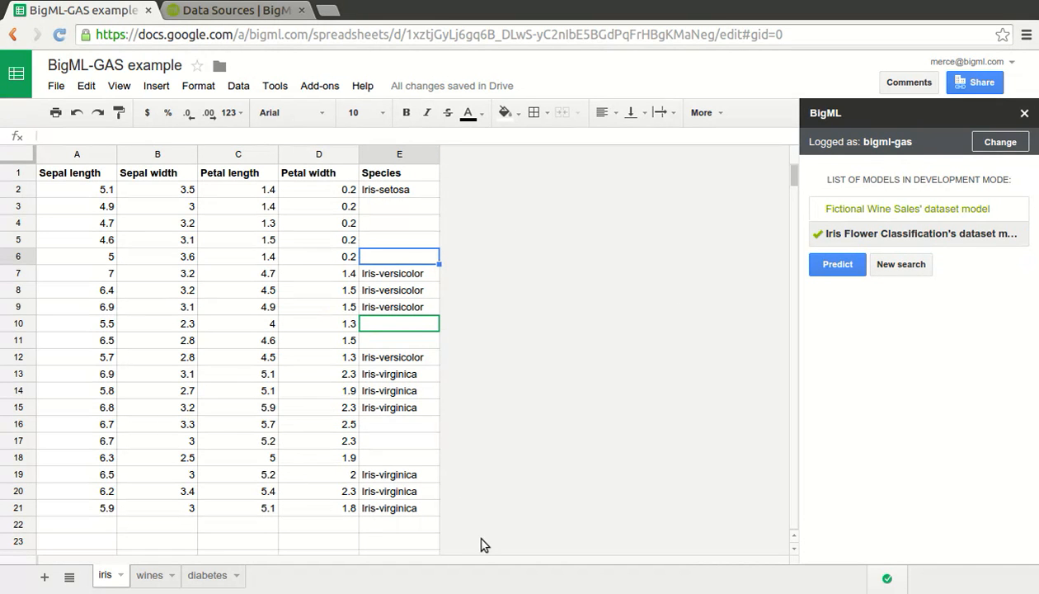
pyautogui.moveTo(399, 508); pyautogui.dragTo(81, 172)
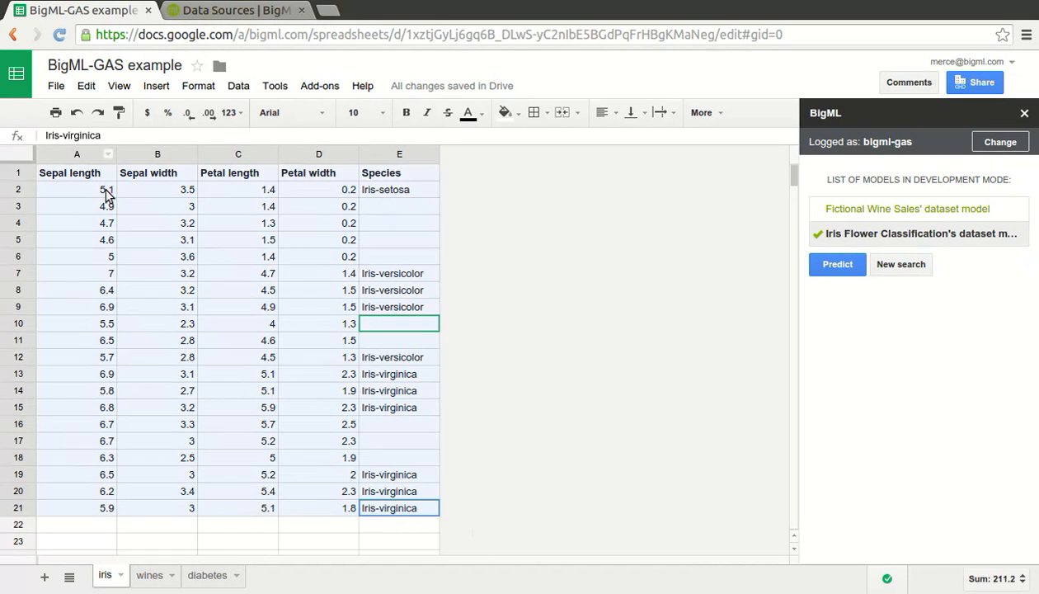
pyautogui.click(837, 265)
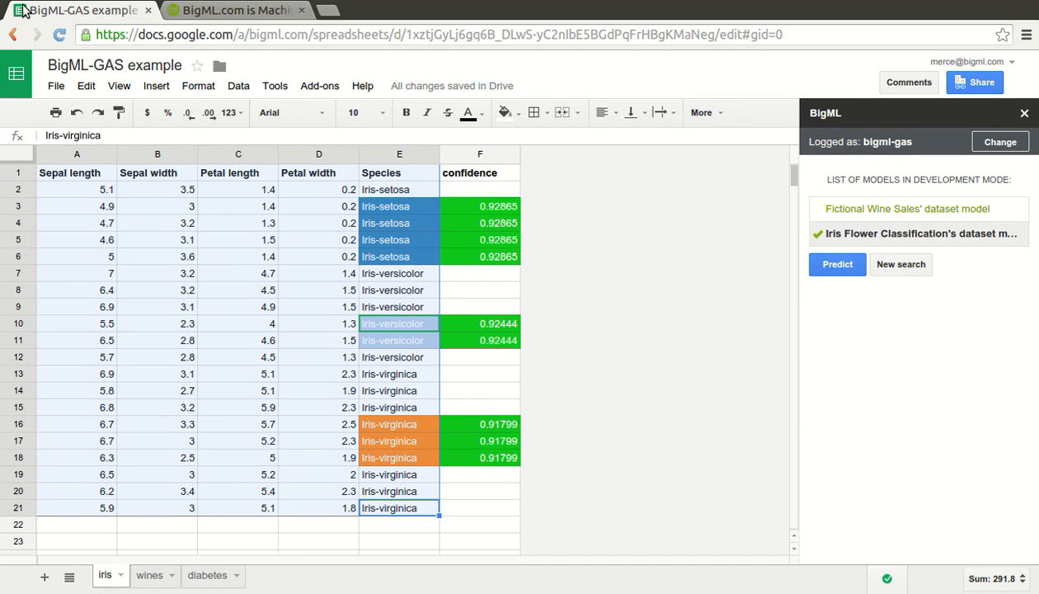
pyautogui.click(105, 190)
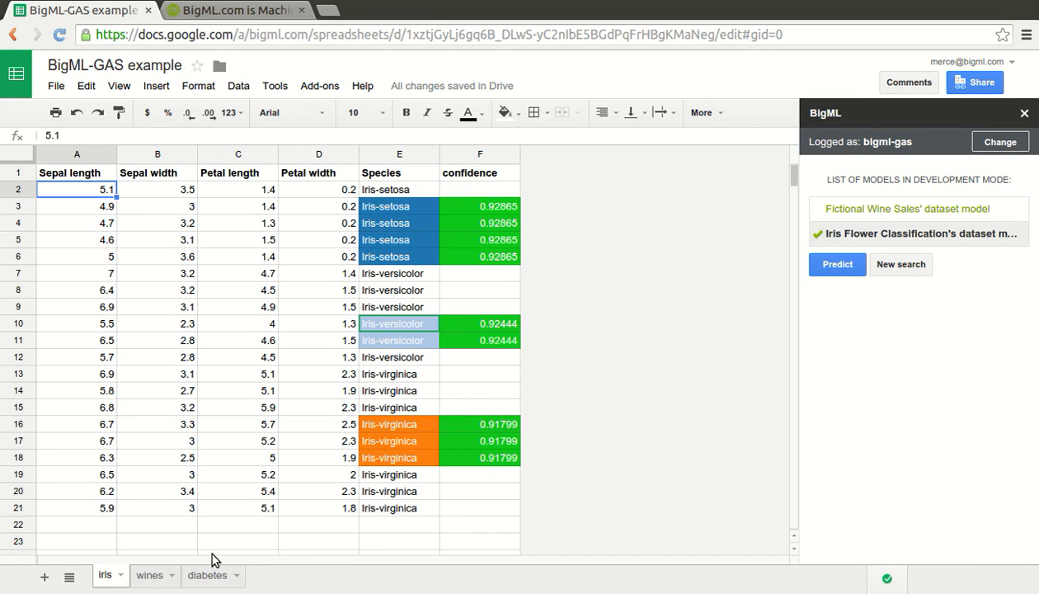
# Step: In the wines sheet, predict Total Sales for the new wines in A15:E21 with the Fictional Wine Sales' dataset model
pyautogui.click(149, 575)
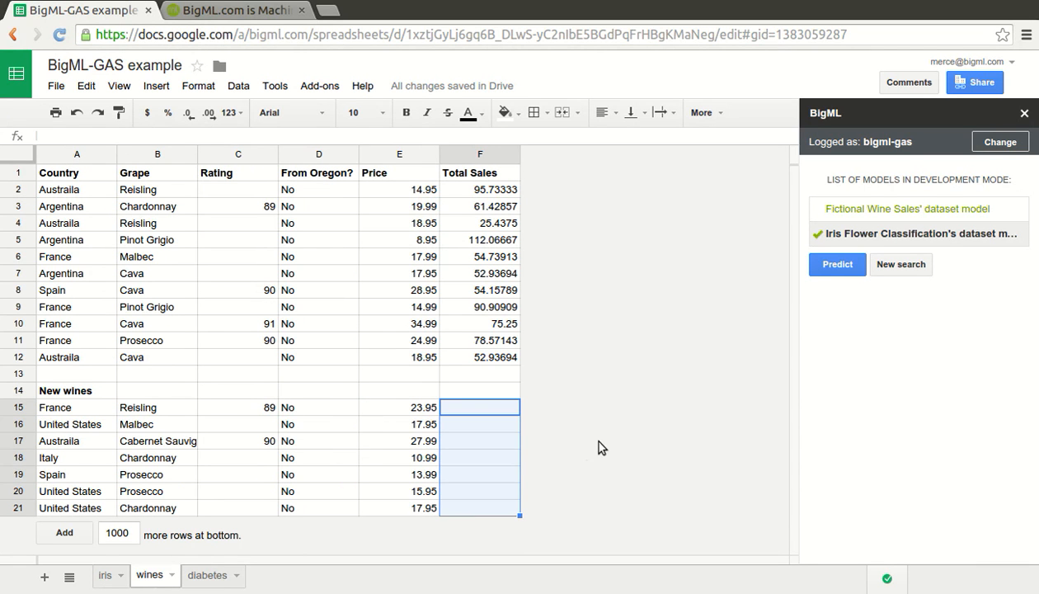
pyautogui.press('Down')
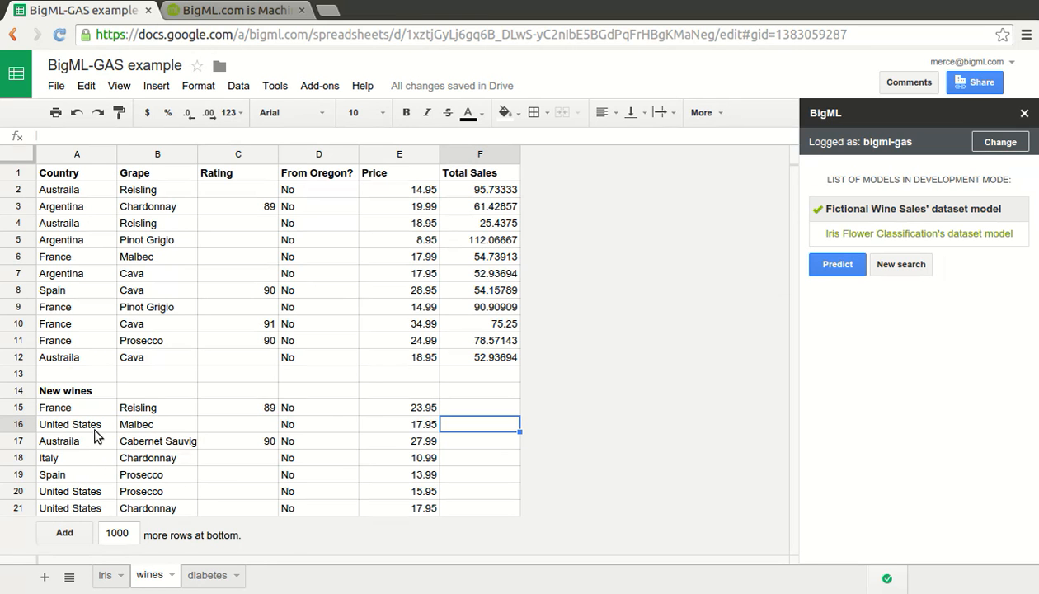
pyautogui.moveTo(99, 408); pyautogui.dragTo(453, 528)
pyautogui.click(838, 264)
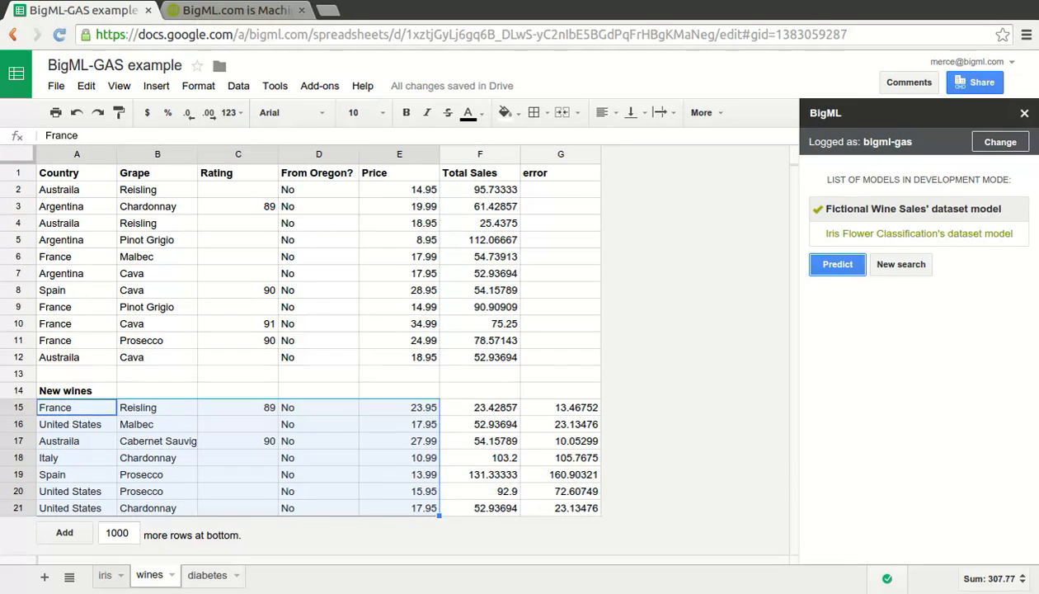
# Step: In the diabetes sheet, assign centroids to the whole table A1:I18 with the Diabetes Diagnosis' dataset cluster
pyautogui.click(207, 576)
pyautogui.click(901, 264)
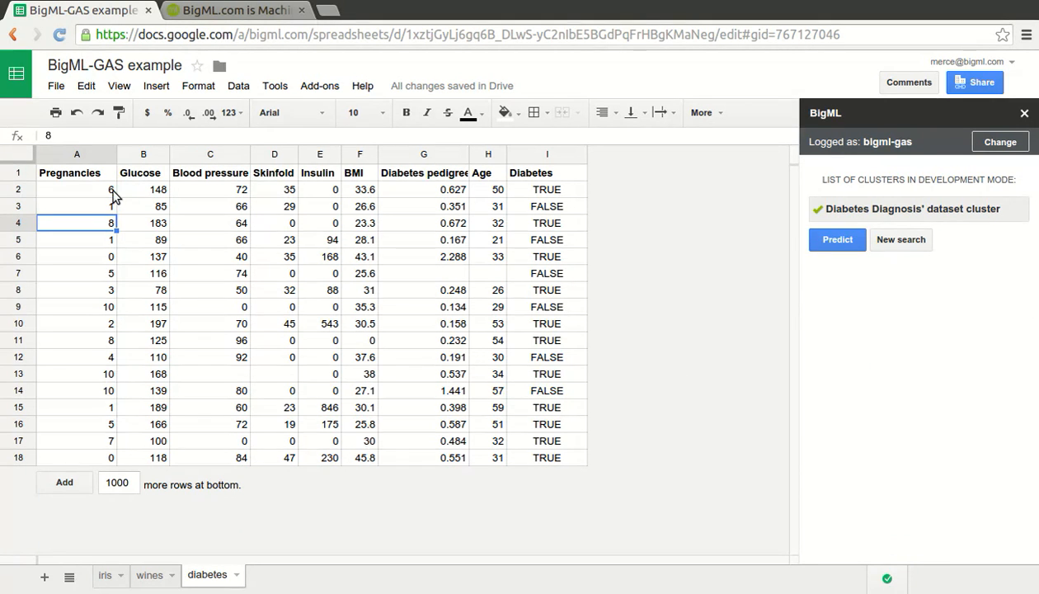
pyautogui.hotkey('ctrl', 'a')
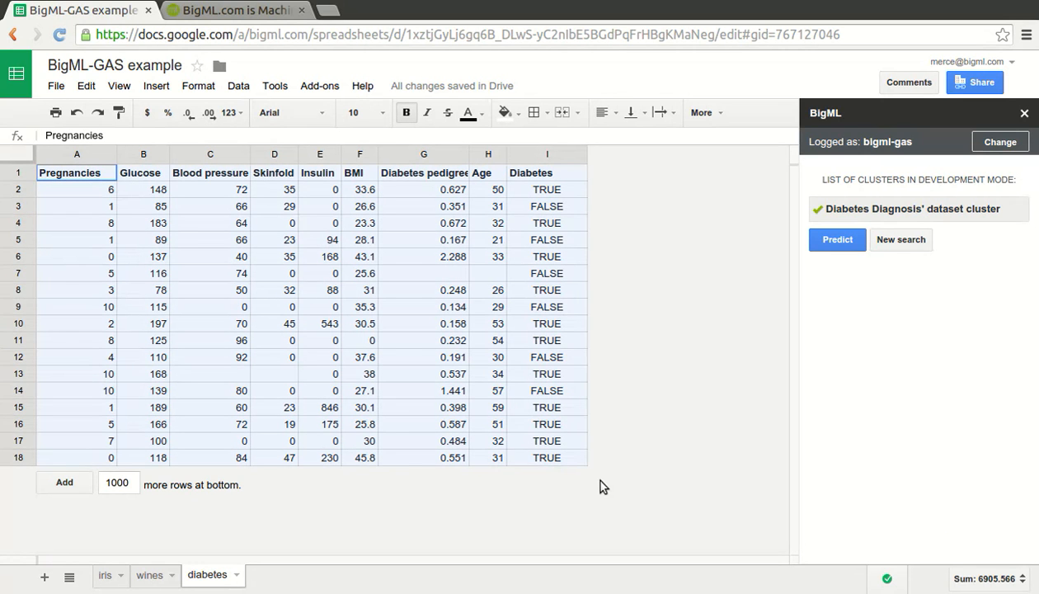
pyautogui.click(838, 240)
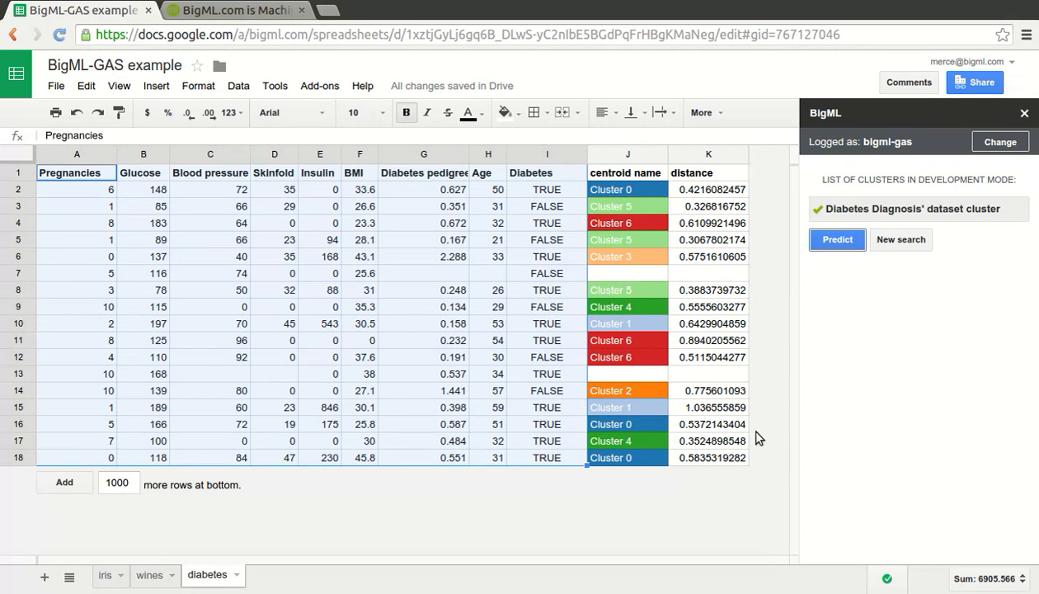
pyautogui.click(320, 85)
pyautogui.moveTo(355, 112)
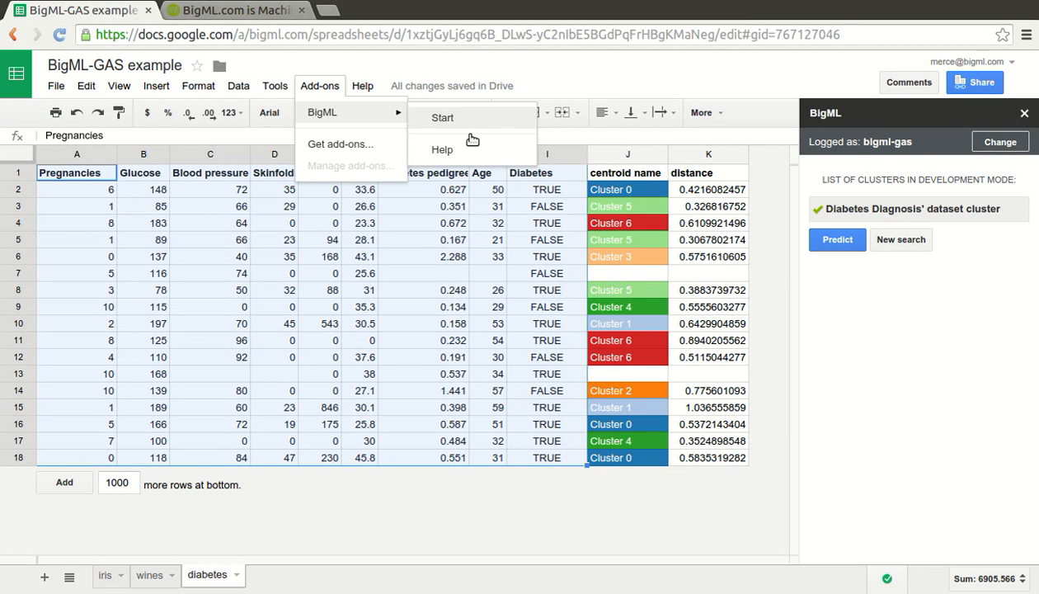
# Step: Switch to the BigML website and log in to the account
pyautogui.click(280, 11)
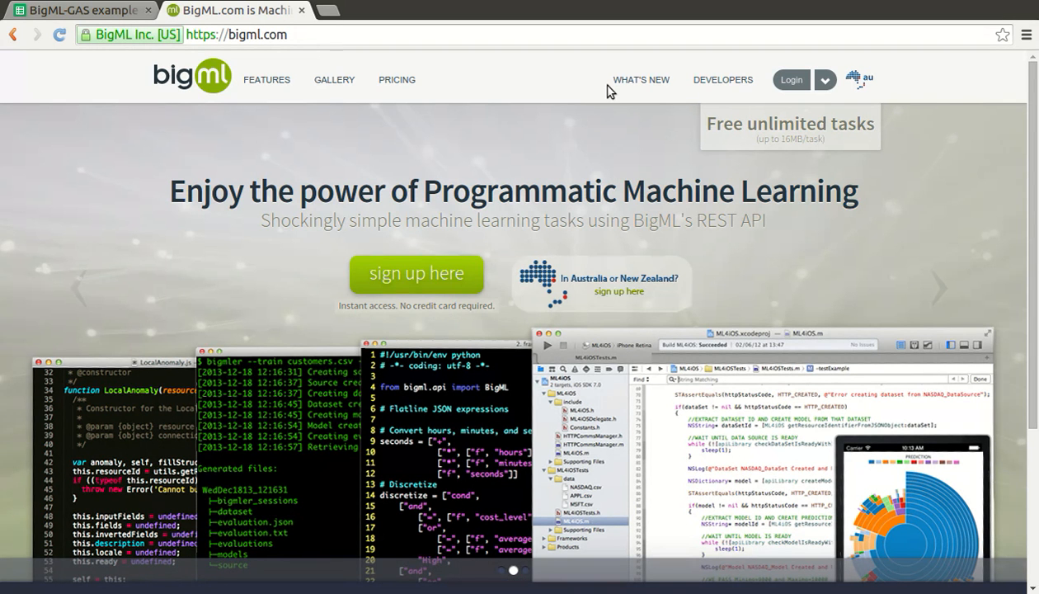
pyautogui.click(796, 86)
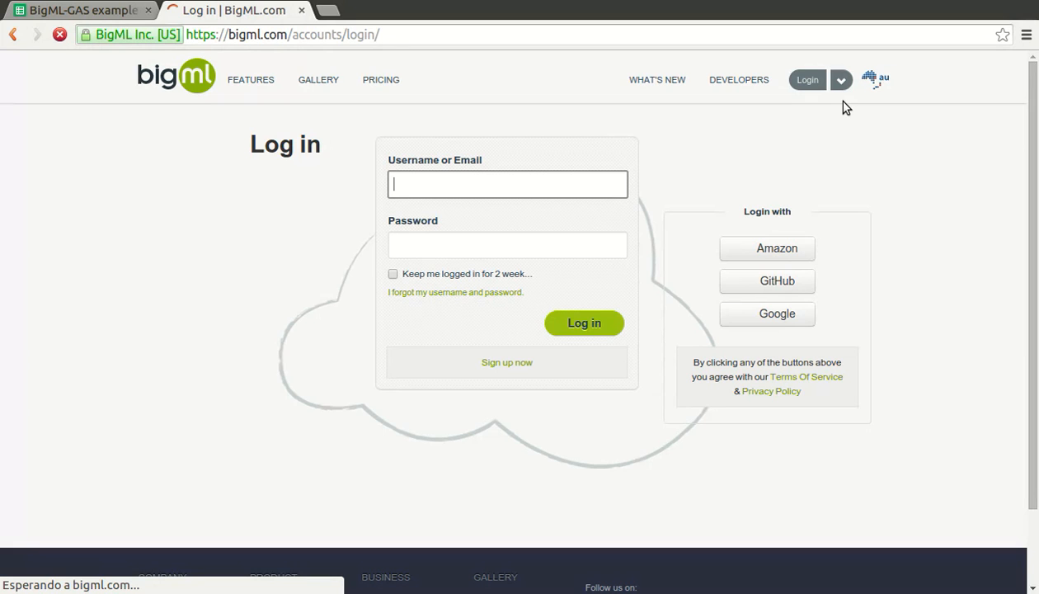
pyautogui.click(587, 323)
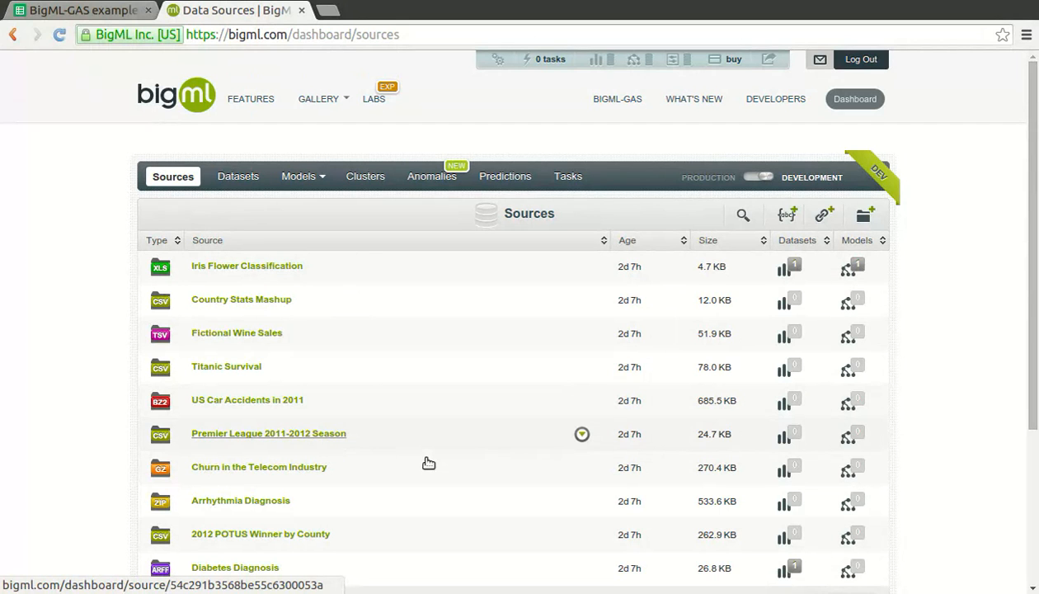
# Step: Create a 1-click dataset from the Fictional Wine Sales source and build a 1-click model from it
pyautogui.click(582, 333)
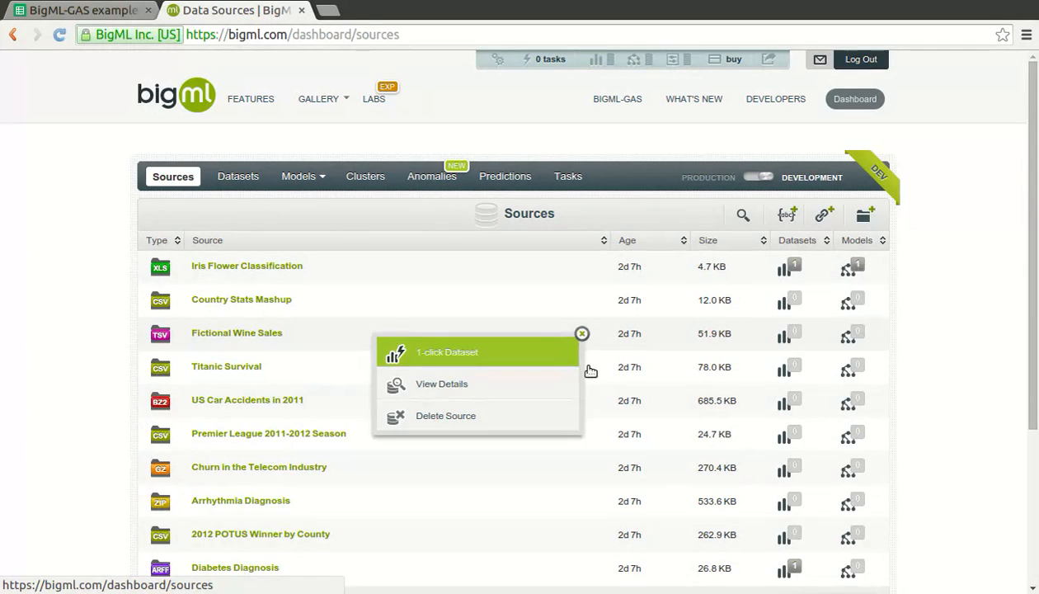
pyautogui.click(587, 366)
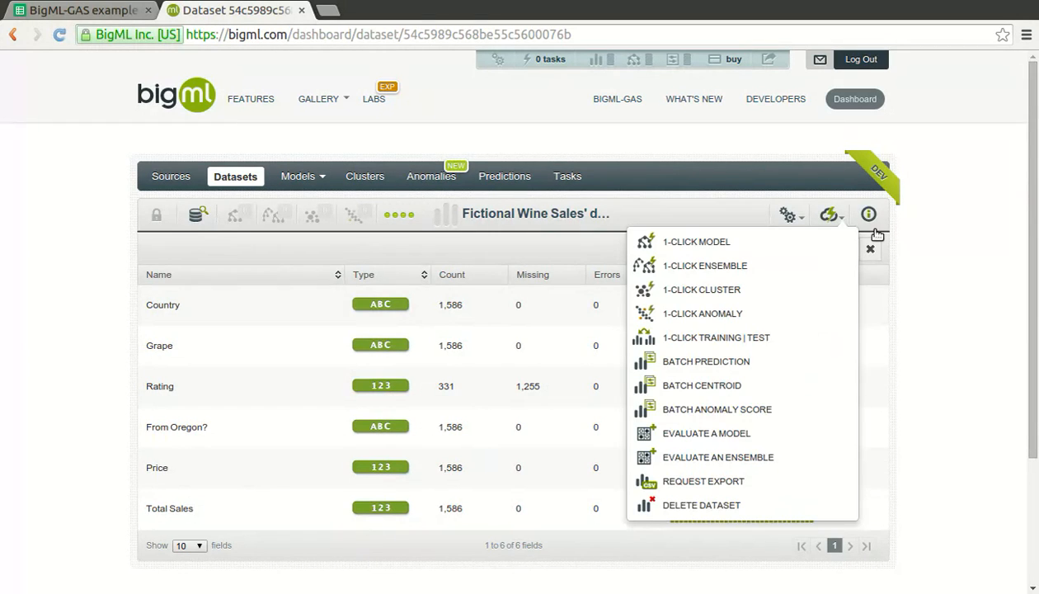
pyautogui.click(841, 241)
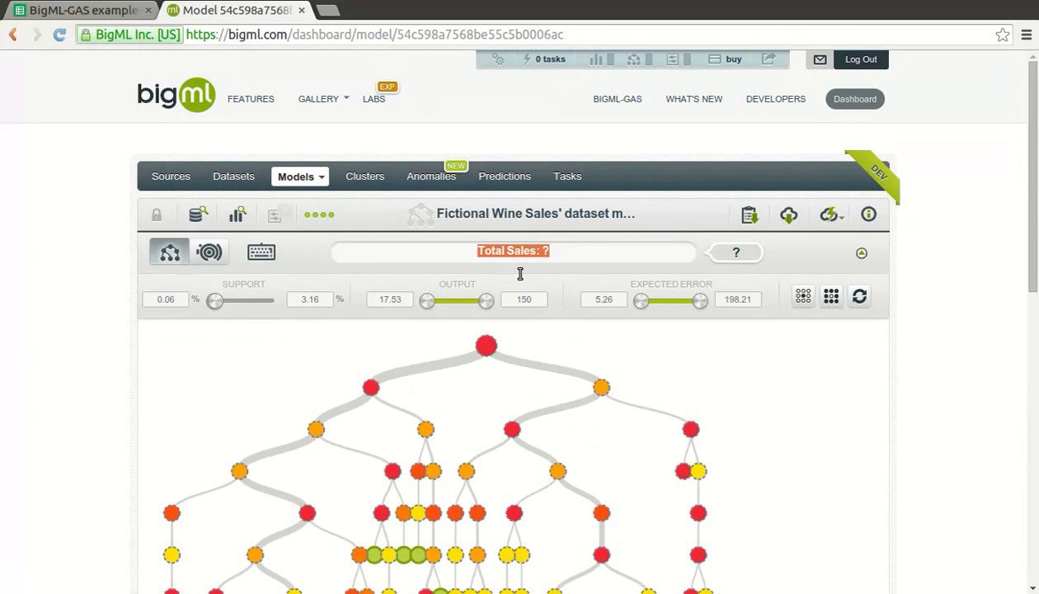
# Step: Examine the decision trees and prediction paths of the Fictional Wine Sales and Iris Flower Classification models
pyautogui.scroll(-2, 854, 375)
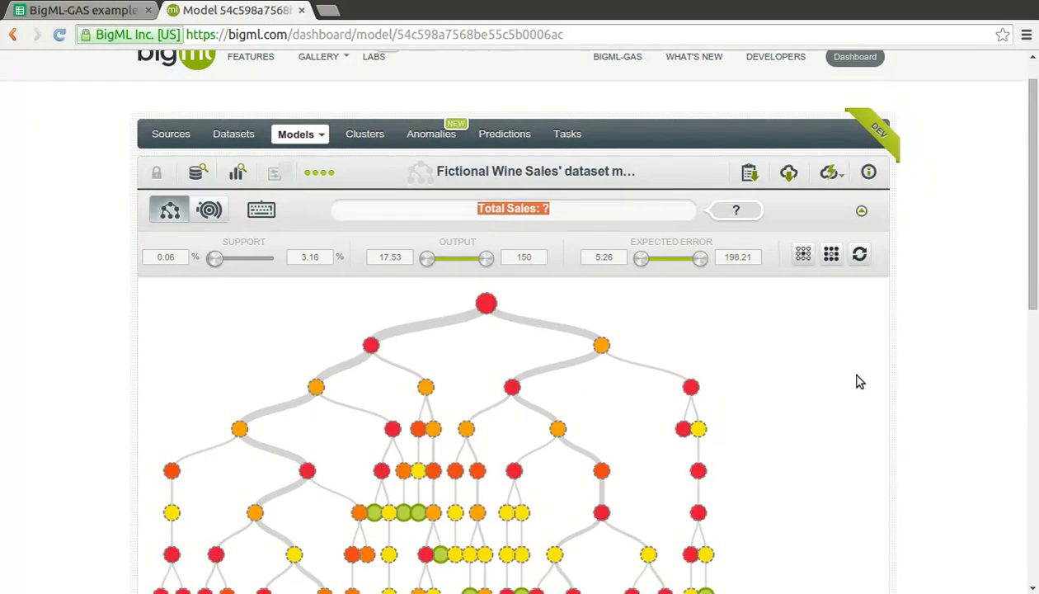
pyautogui.moveTo(765, 577)
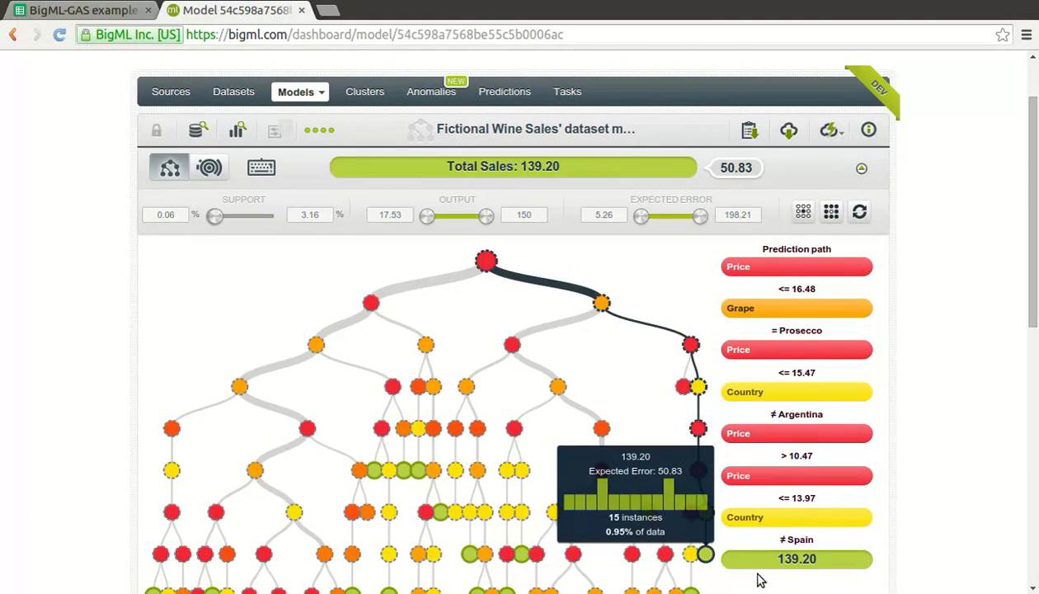
pyautogui.click(309, 93)
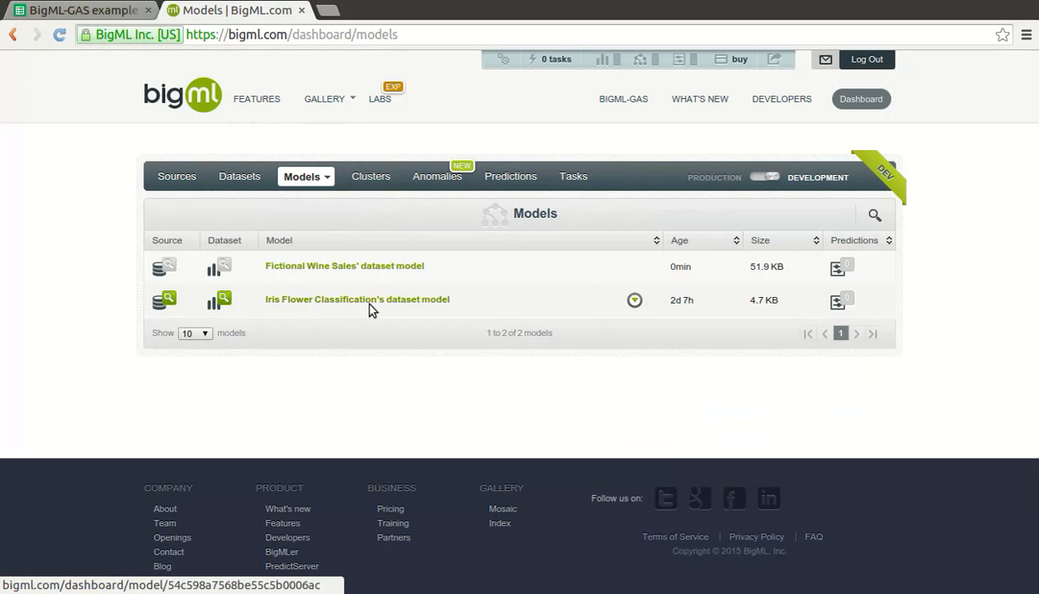
pyautogui.click(368, 303)
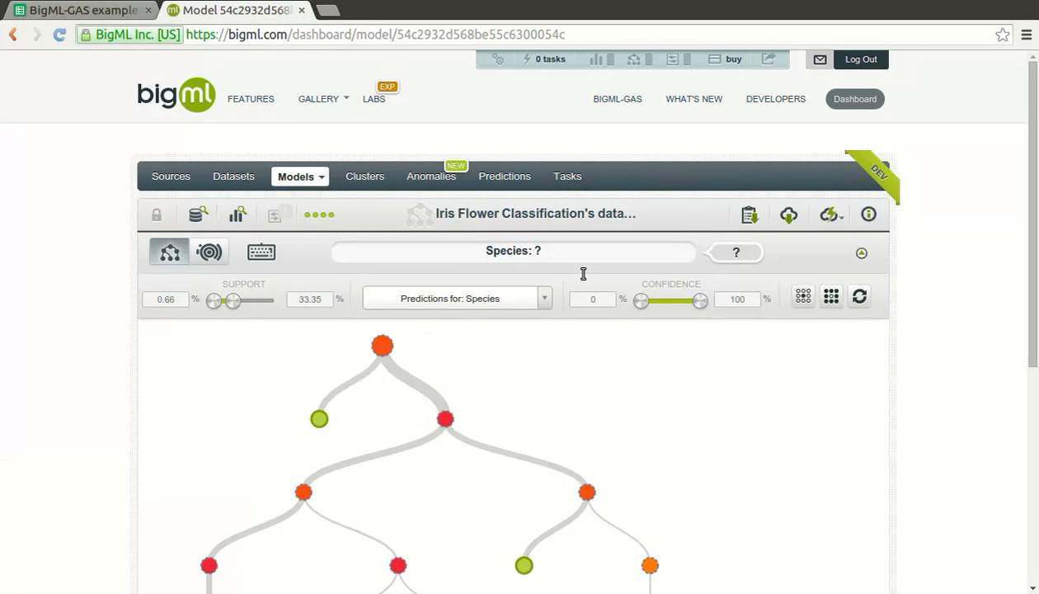
pyautogui.tripleClick(512, 262)
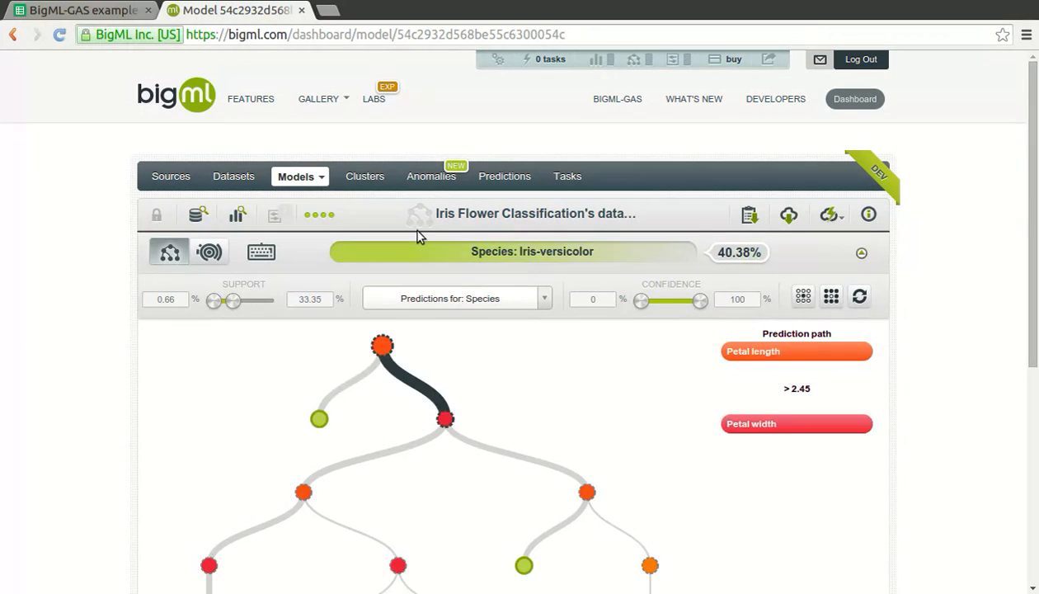
# Step: View the clusters available in the BigML dashboard
pyautogui.click(364, 177)
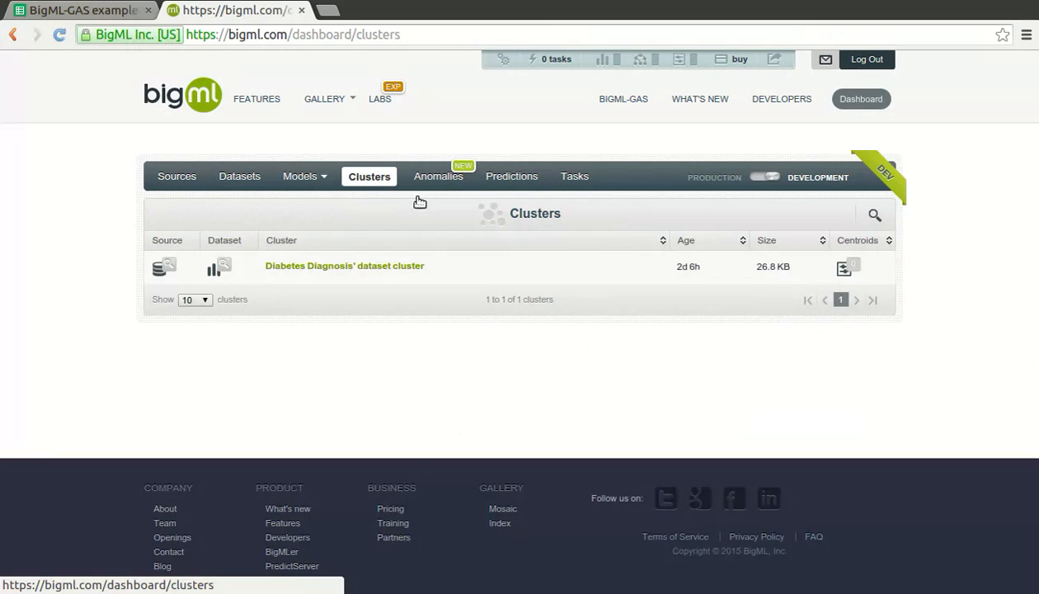
pyautogui.click(410, 295)
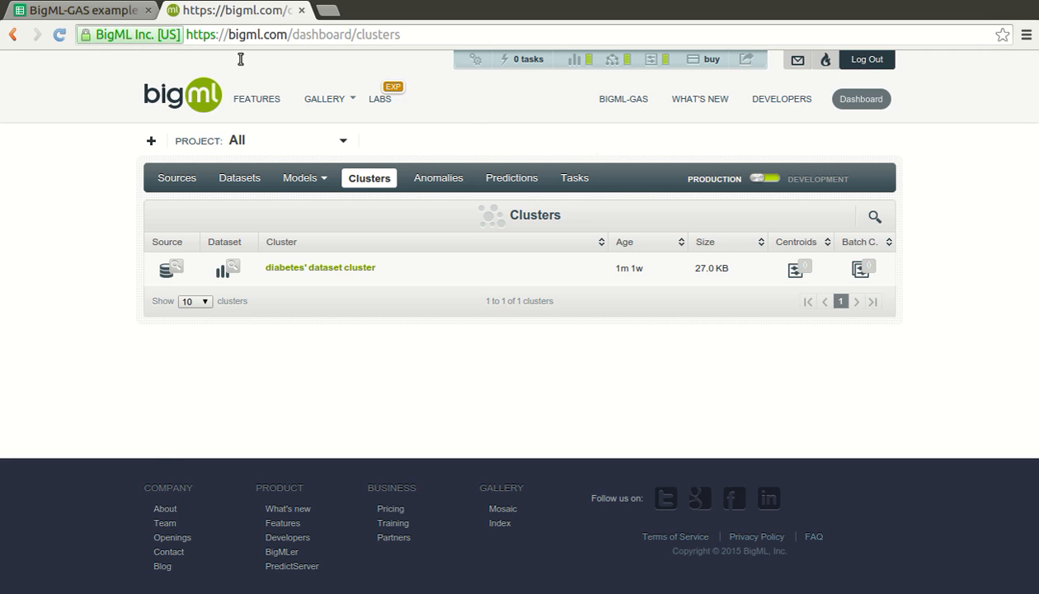
# Step: Switch back to the BigML-GAS example spreadsheet and start the BigML add-on
pyautogui.click(97, 11)
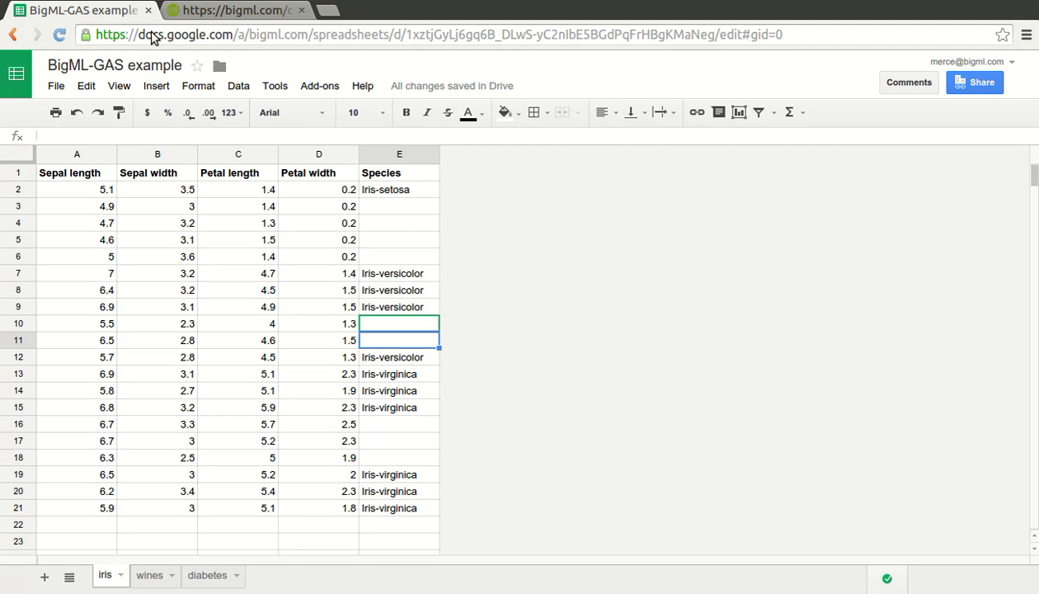
pyautogui.click(320, 85)
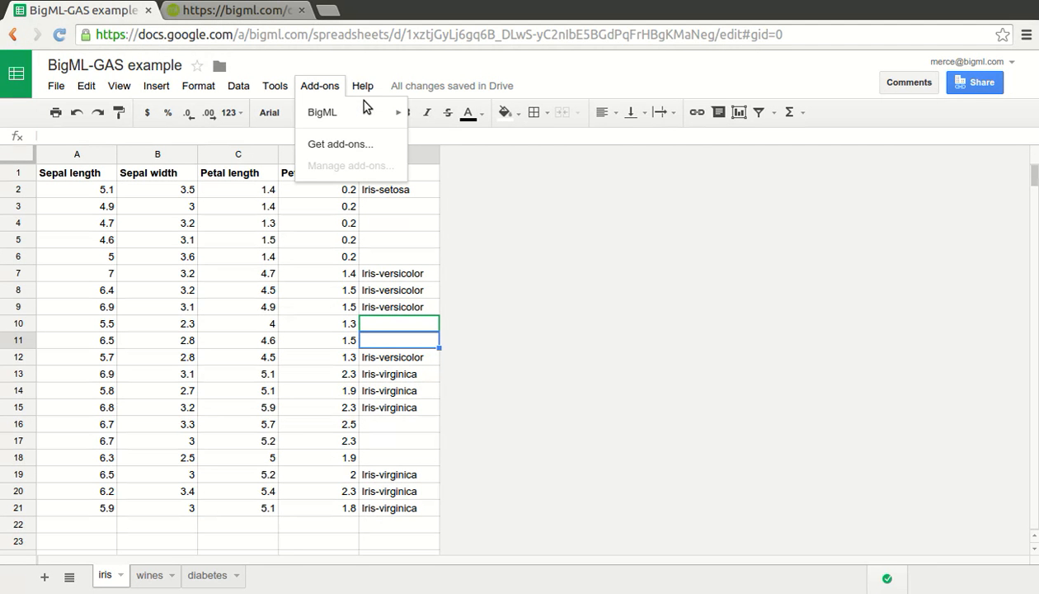
pyautogui.moveTo(376, 122)
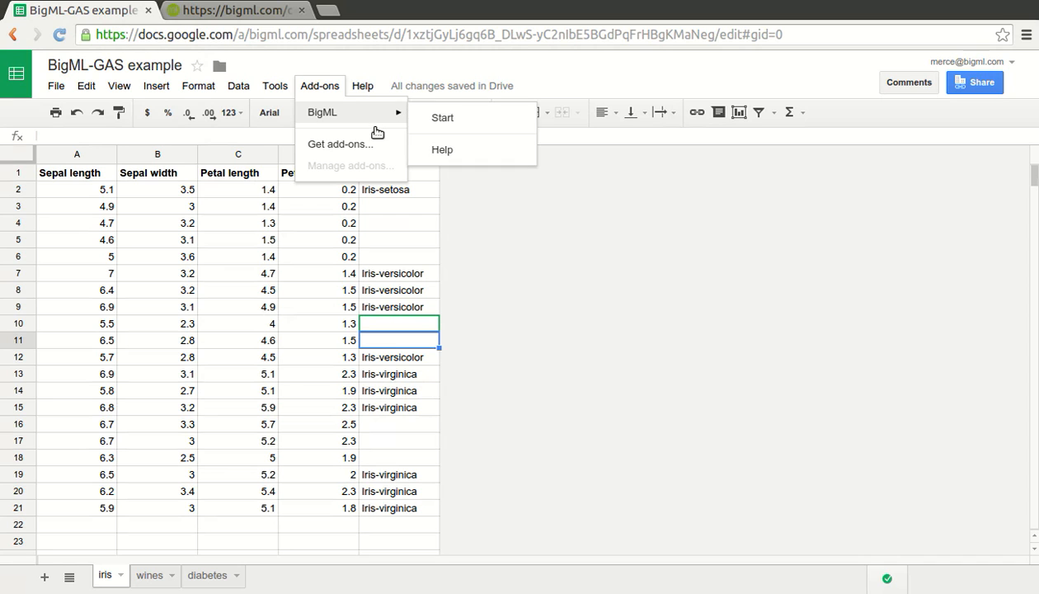
pyautogui.click(486, 136)
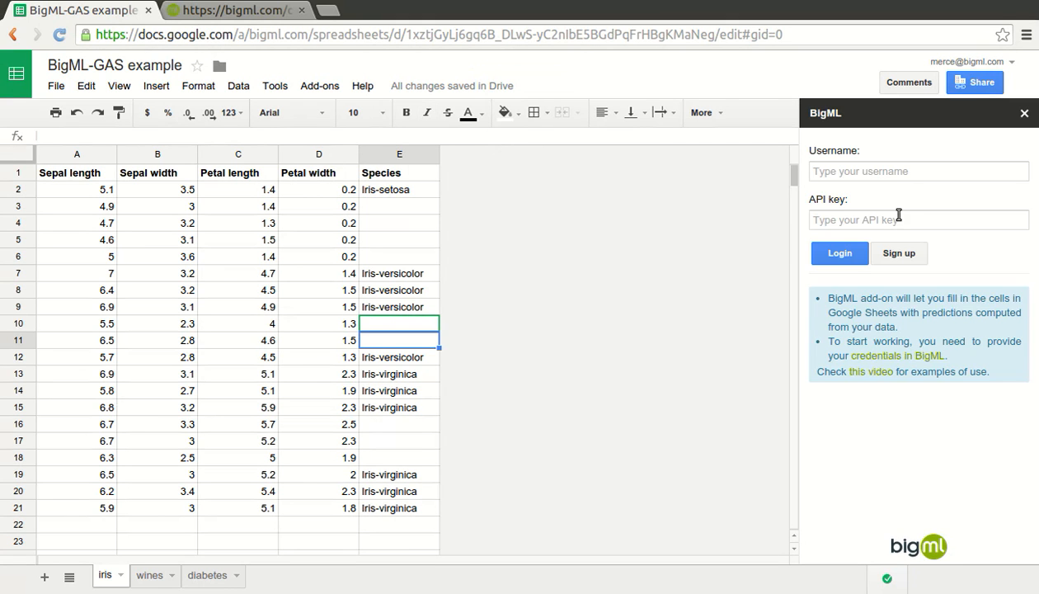
# Step: Enter the account username in the BigML add-on's login form
pyautogui.click(895, 176)
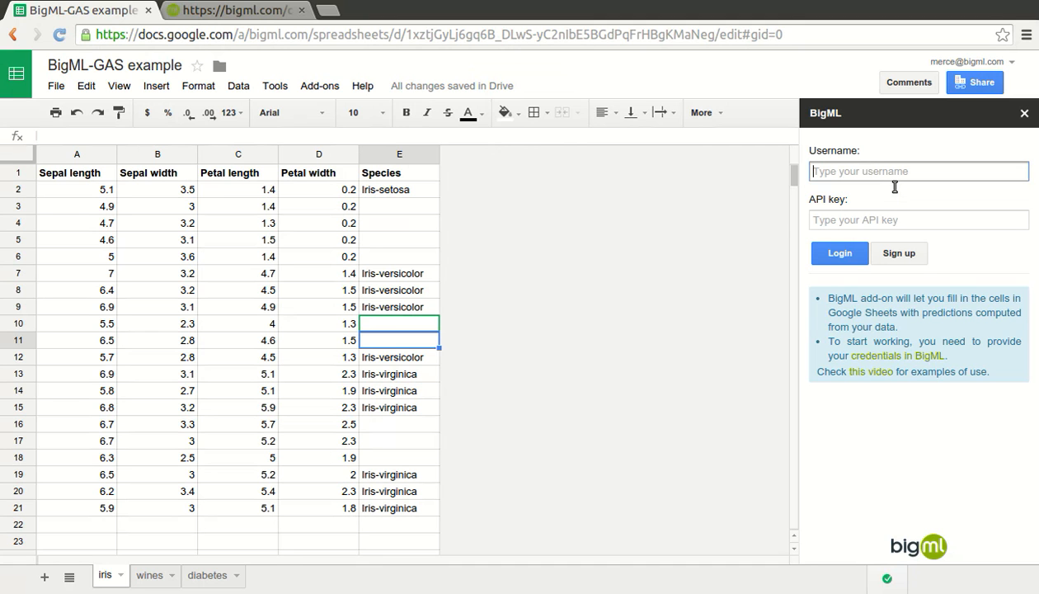
pyautogui.write('bigml-gas')
pyautogui.press('Tab')
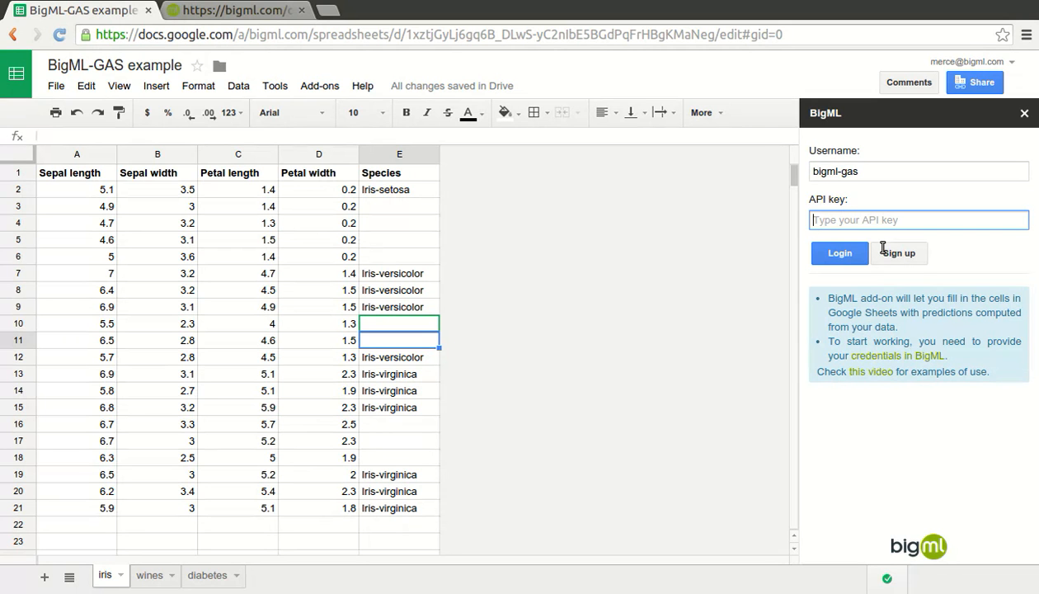
# Step: Copy the API key from the BigML dashboard and paste it into the add-on's API key field in the spreadsheet
pyautogui.click(302, 18)
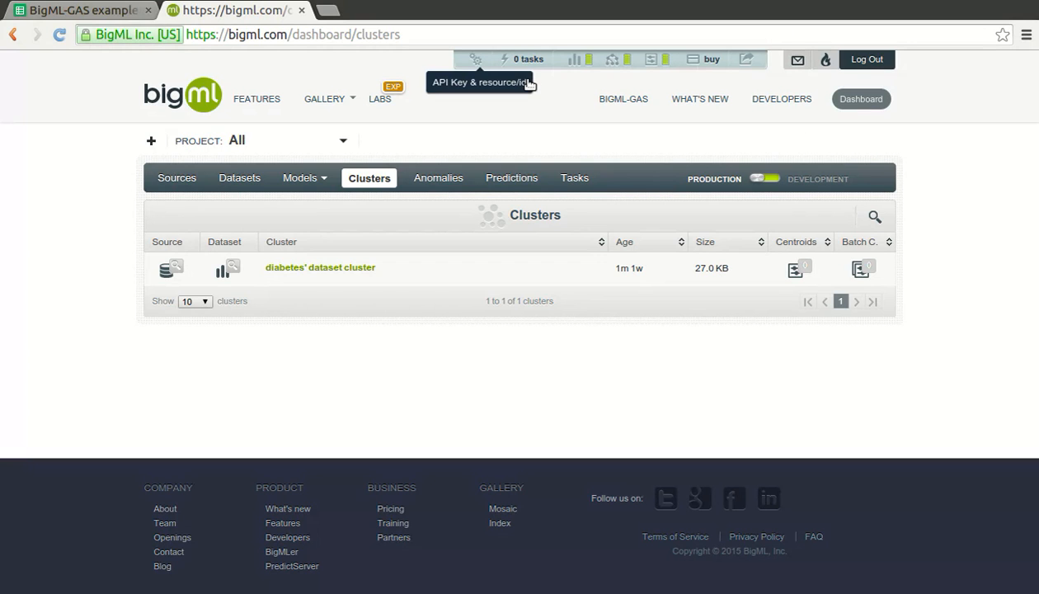
pyautogui.click(529, 83)
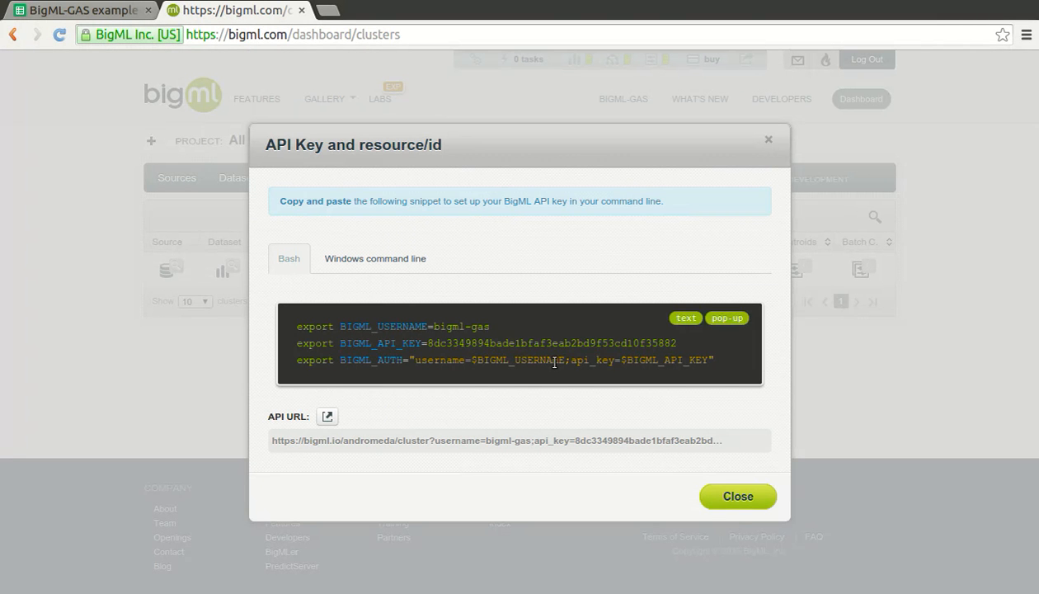
pyautogui.doubleClick(555, 362)
pyautogui.hotkey('ctrl', 'c')
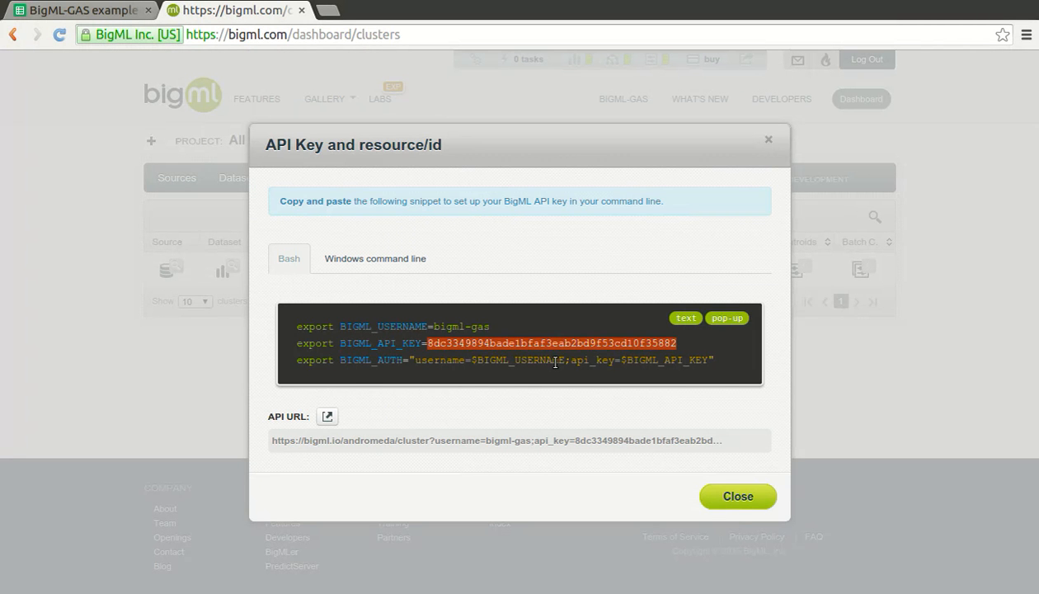
pyautogui.click(126, 17)
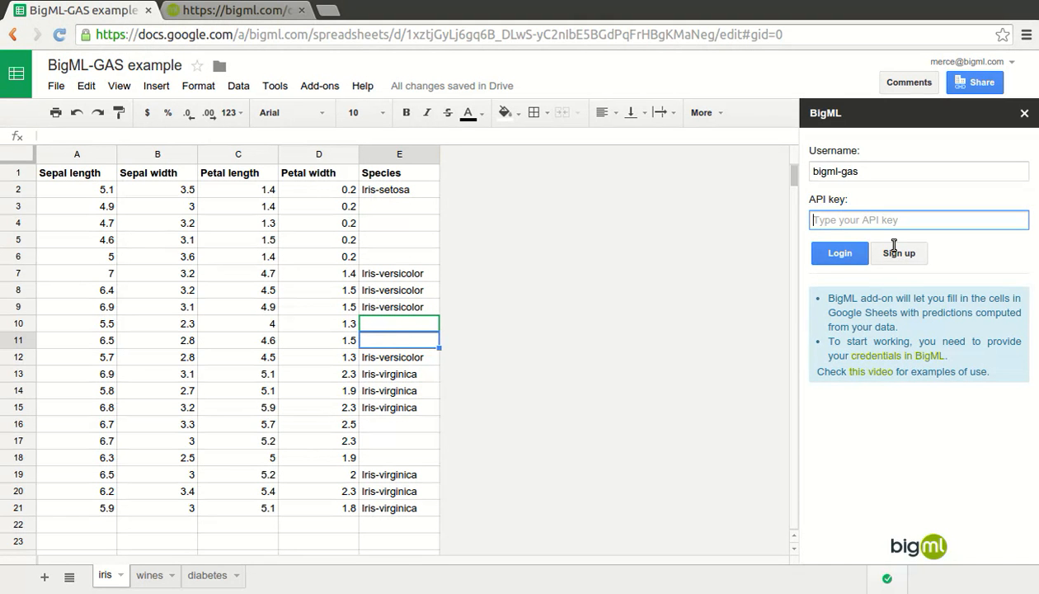
pyautogui.hotkey('ctrl', 'v')
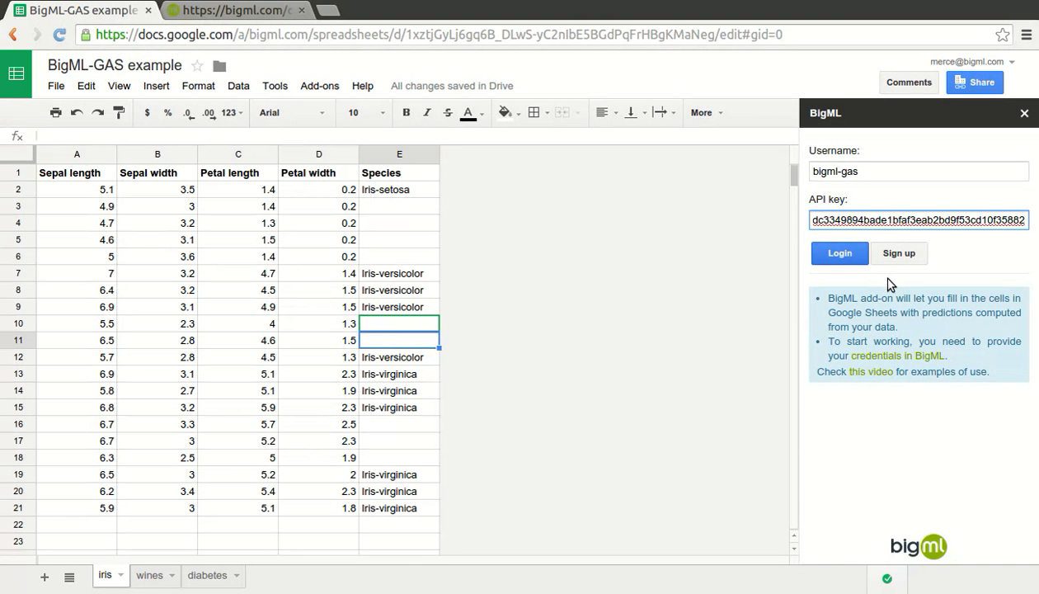
# Step: Log in to the BigML add-on and choose the Iris Flower Classification's dataset model for the iris sheet
pyautogui.press('Return')
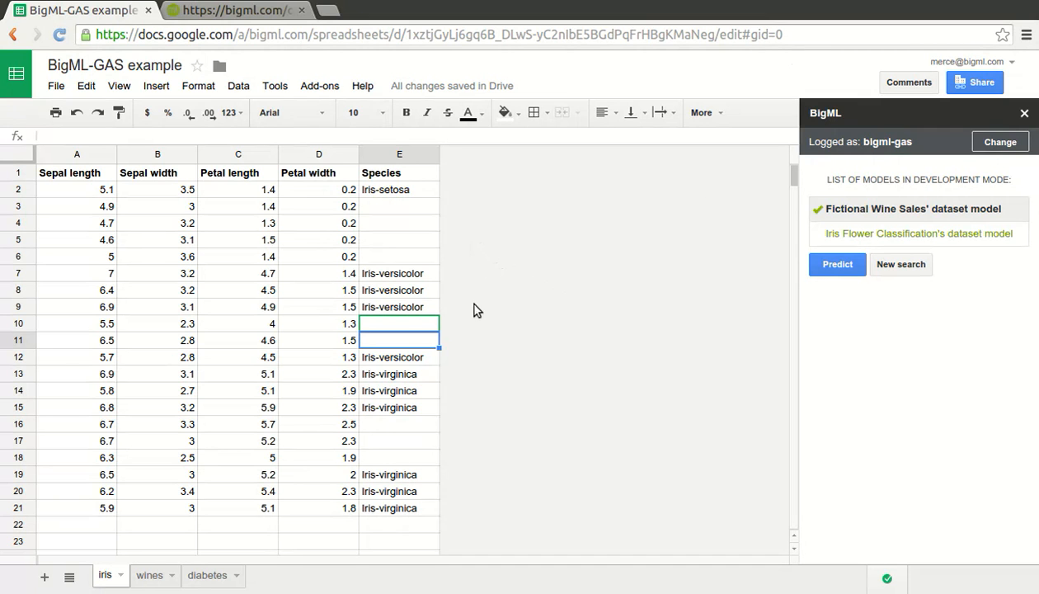
pyautogui.click(461, 178)
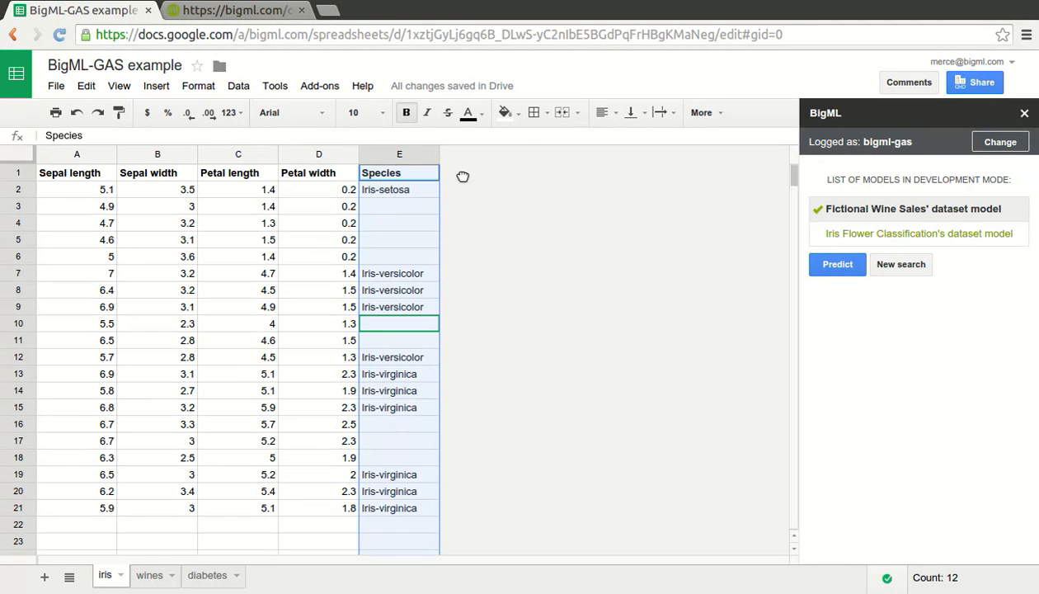
pyautogui.press('Down')
pyautogui.press('Down')
pyautogui.press('Down')
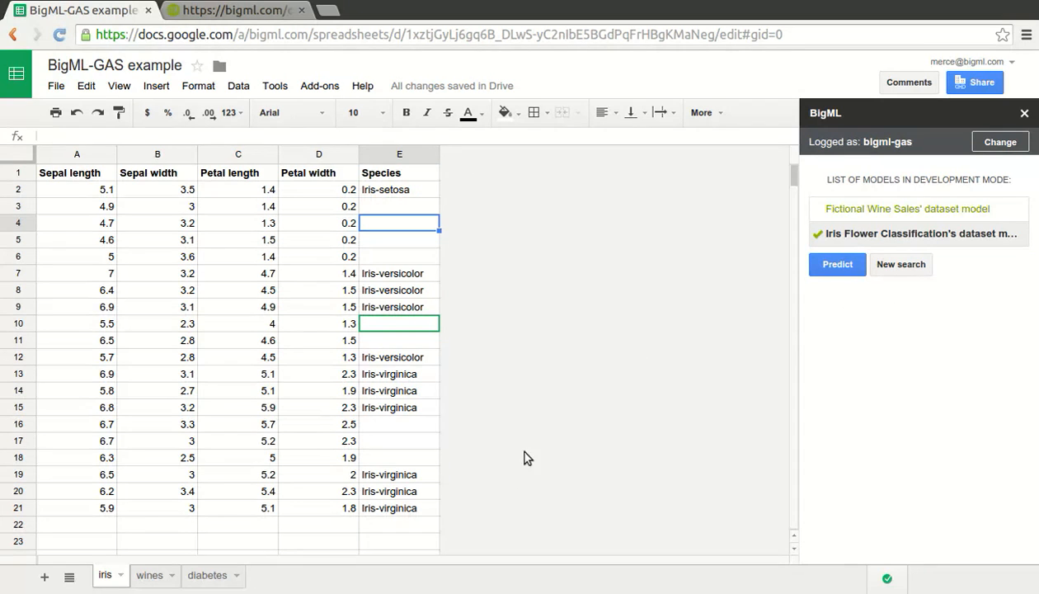
# Step: Predict the missing Species values in range A1:E21 of the iris sheet and review the added confidence column
pyautogui.moveTo(404, 507); pyautogui.dragTo(103, 204)
pyautogui.click(837, 266)
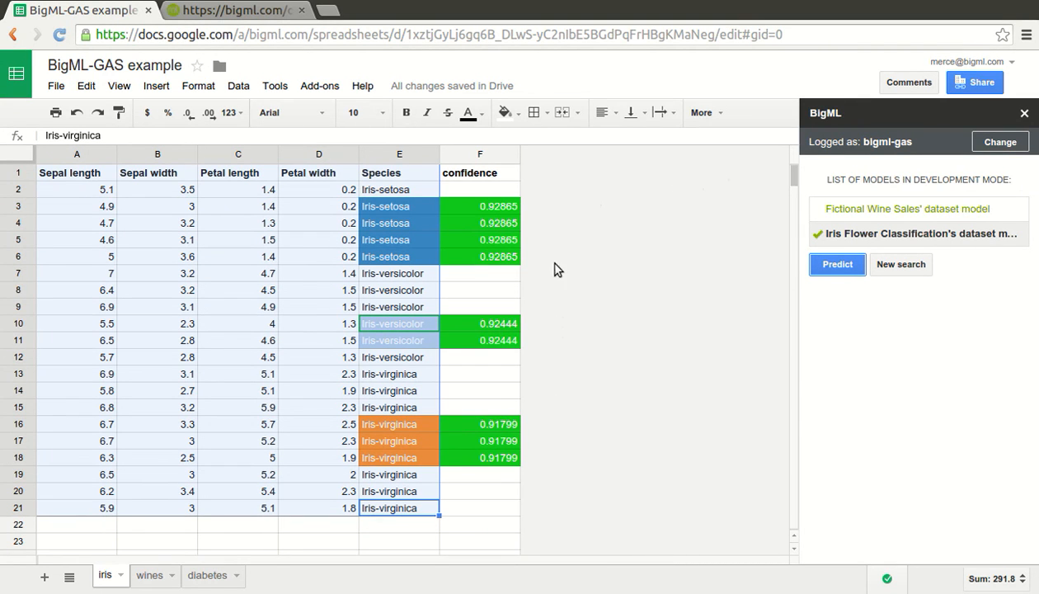
pyautogui.click(554, 174)
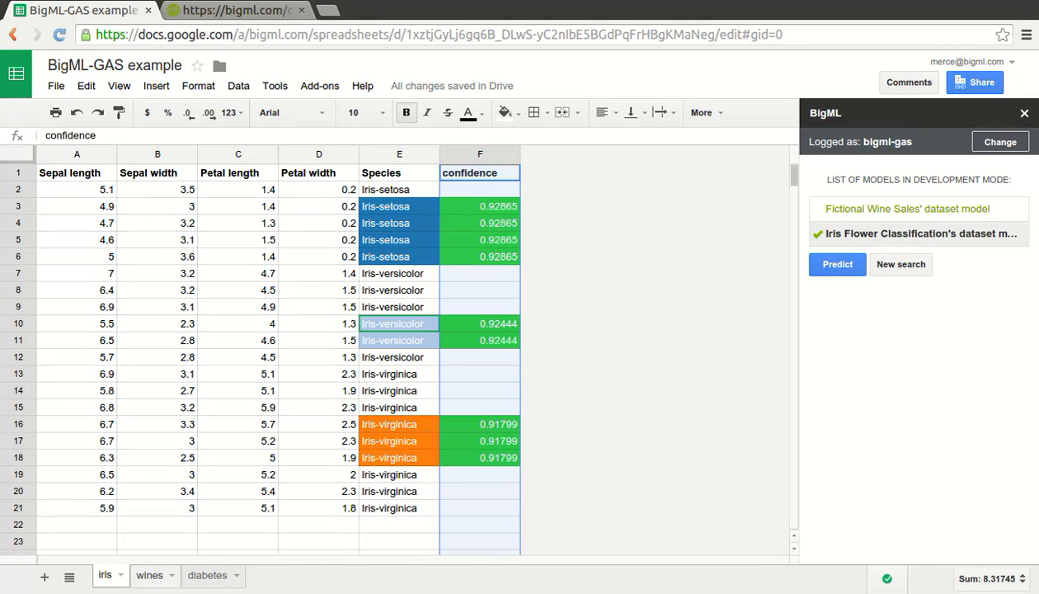
# Step: In the wines sheet, predict Total Sales for the new wines in rows 15 to 21 with the Fictional Wine Sales' dataset model
pyautogui.click(150, 575)
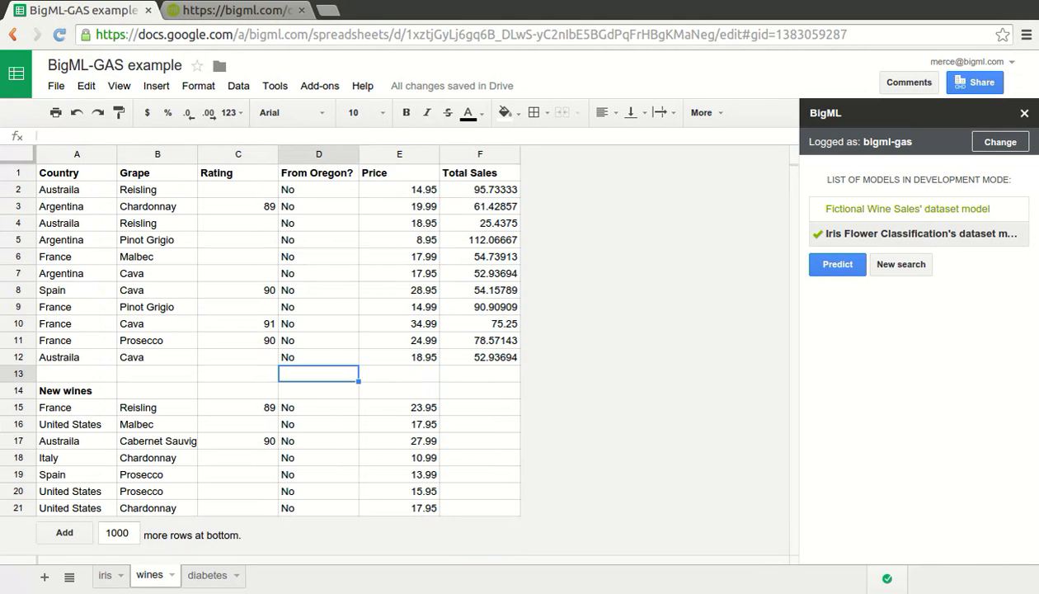
pyautogui.click(933, 217)
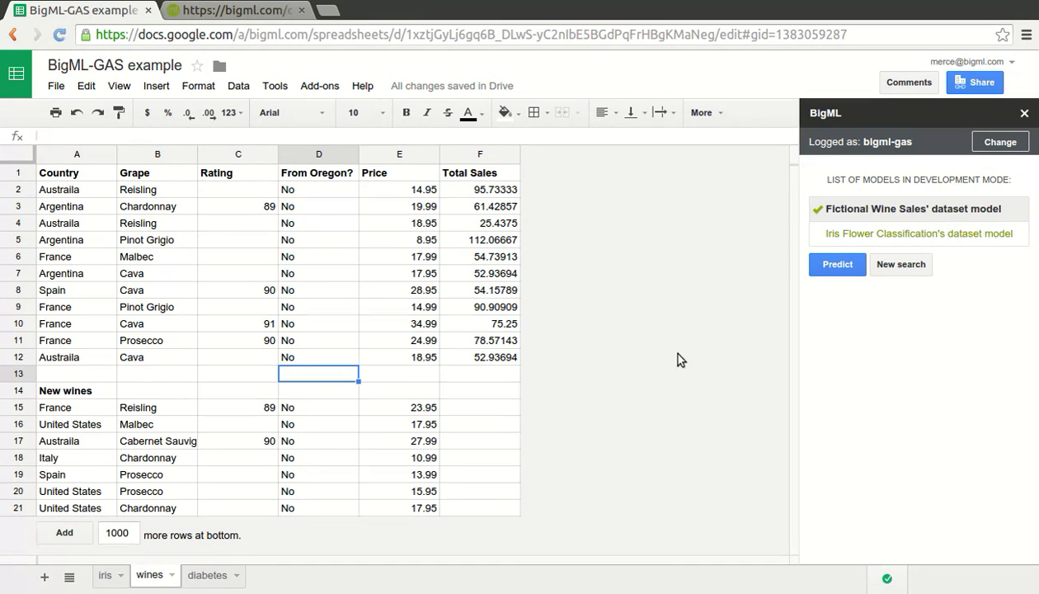
pyautogui.moveTo(107, 410); pyautogui.dragTo(528, 528)
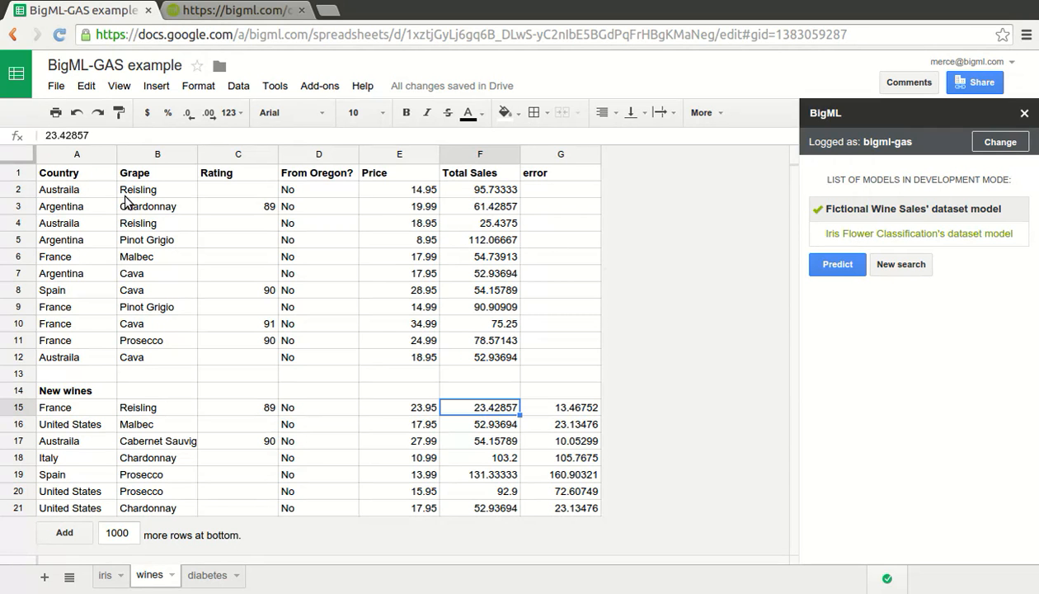
# Step: Examine the wines sheet's header row, from Country across to the error column
pyautogui.hotkey('ctrl', 'Home')
pyautogui.hotkey('shift', 'Right')
pyautogui.hotkey('shift', 'Right')
pyautogui.hotkey('shift', 'Right')
pyautogui.hotkey('shift', 'Right')
pyautogui.hotkey('shift', 'Right')
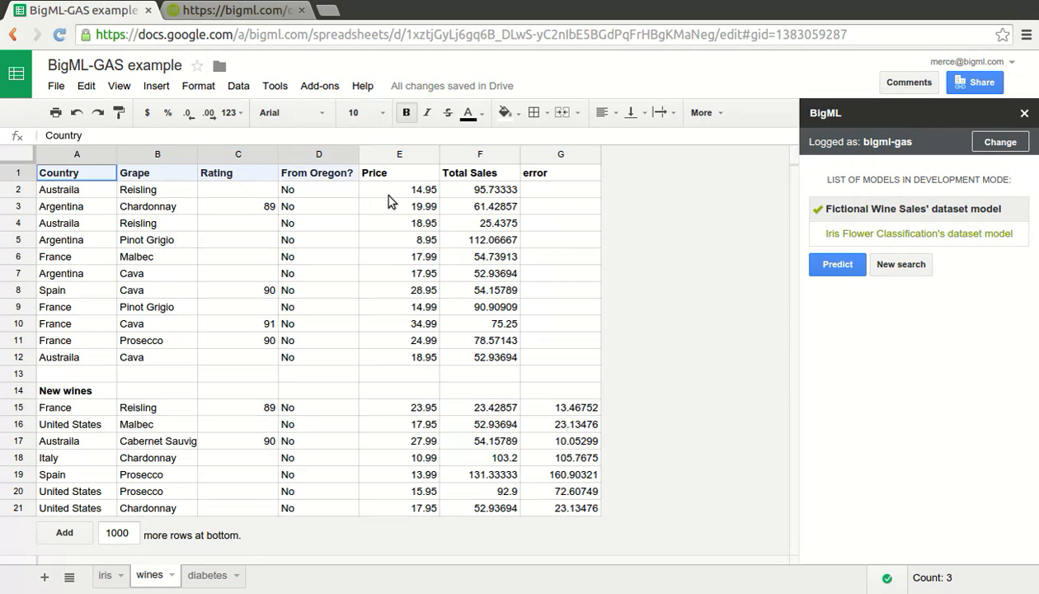
pyautogui.click(548, 195)
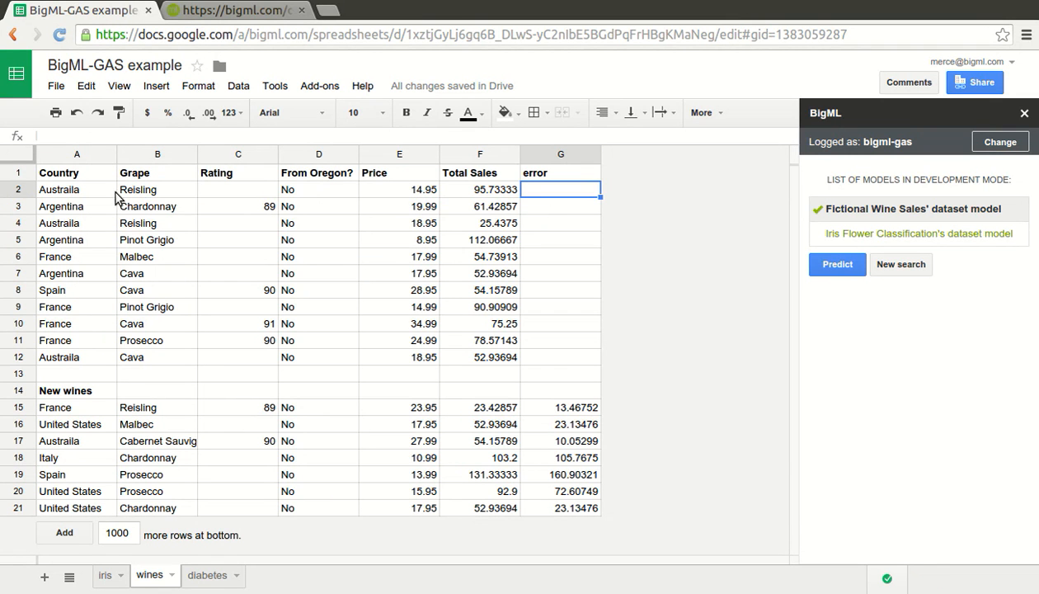
pyautogui.hotkey('ctrl', 'Home')
pyautogui.hotkey('ctrl', 'shift', 'Right')
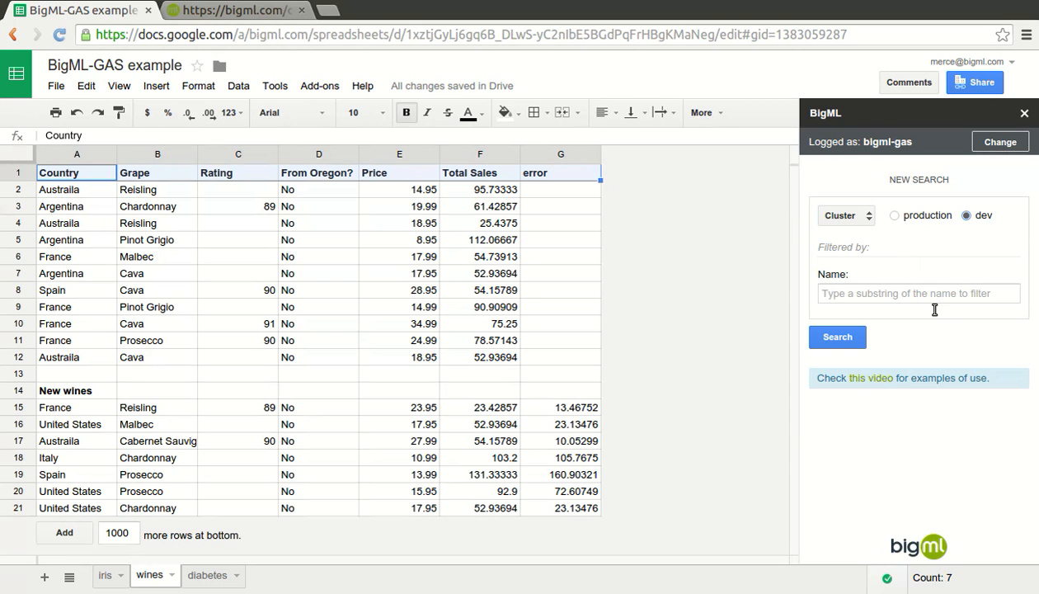
# Step: Search for development-mode clusters and compute centroids for A1:I18 of the diabetes sheet with the Diabetes Diagnosis' dataset cluster
pyautogui.click(849, 336)
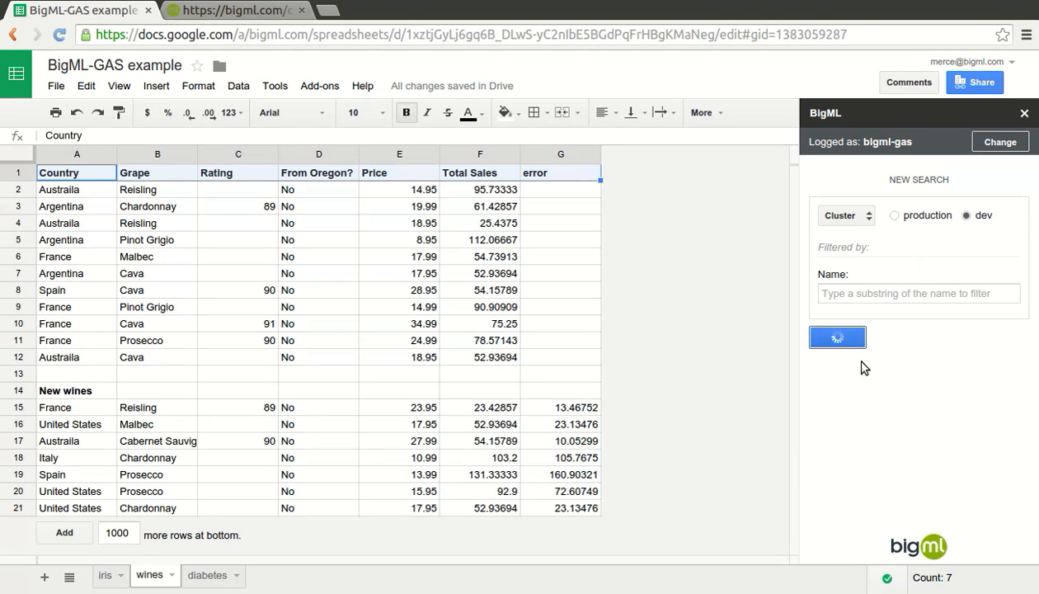
pyautogui.click(210, 575)
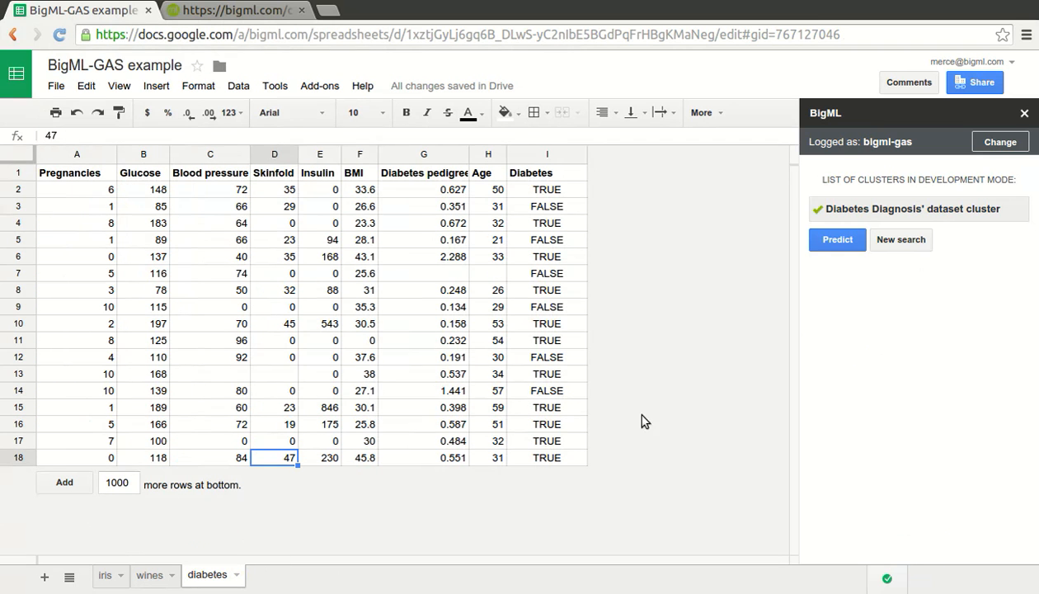
pyautogui.moveTo(547, 458)
pyautogui.mouseDown()
pyautogui.moveTo(71, 157)
pyautogui.moveTo(81, 169)
pyautogui.mouseUp()
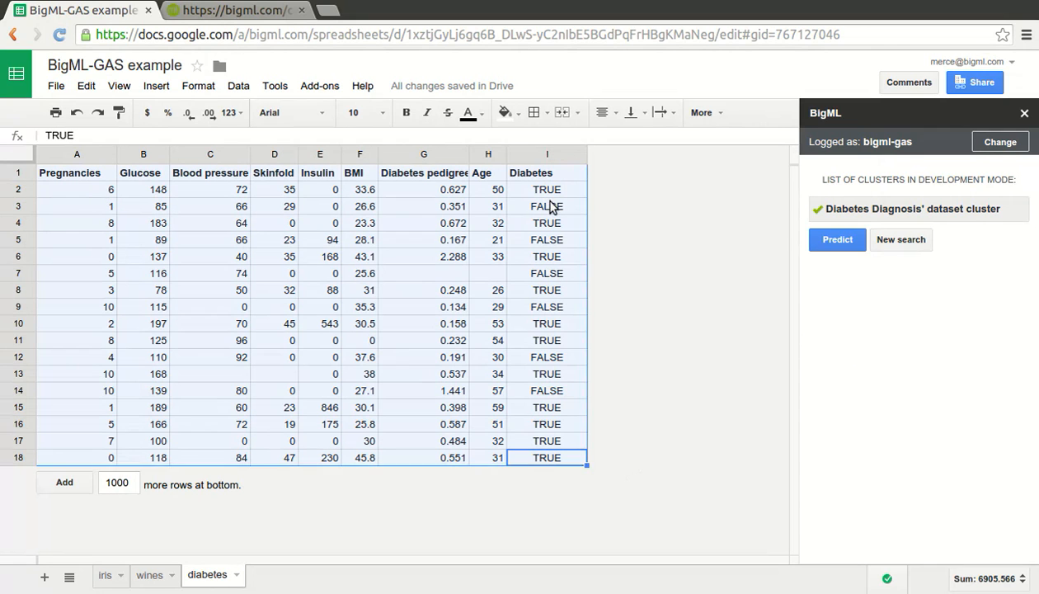
pyautogui.click(863, 248)
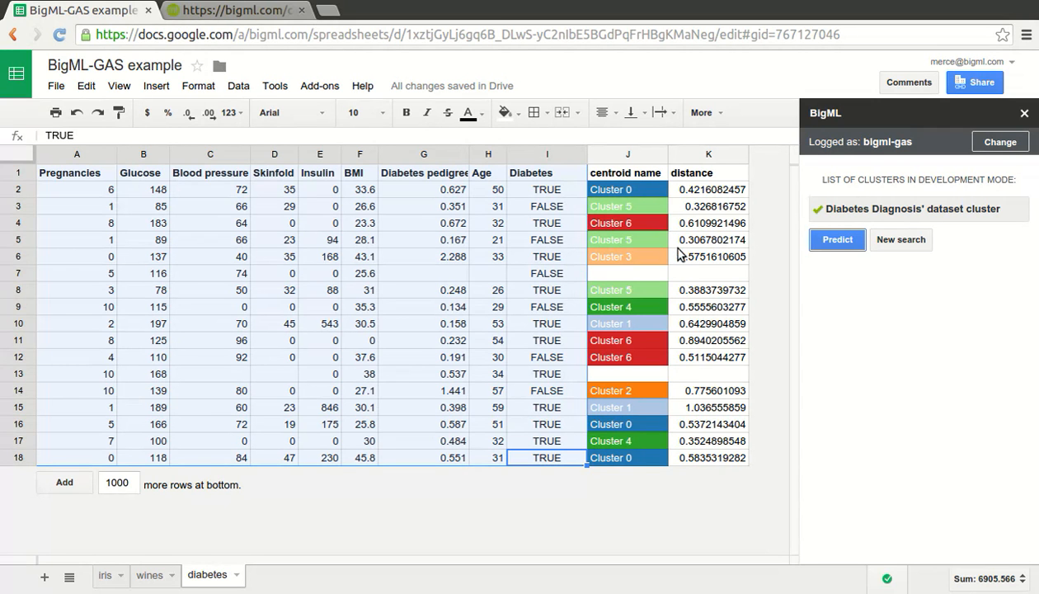
# Step: Show the commands available for the BigML add-on
pyautogui.click(319, 86)
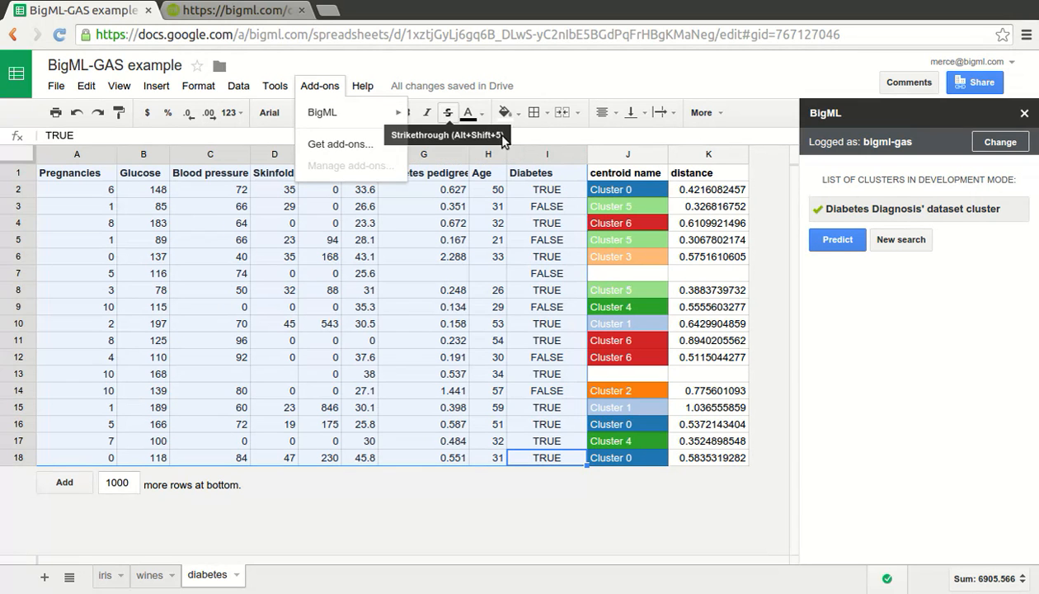
pyautogui.moveTo(387, 112)
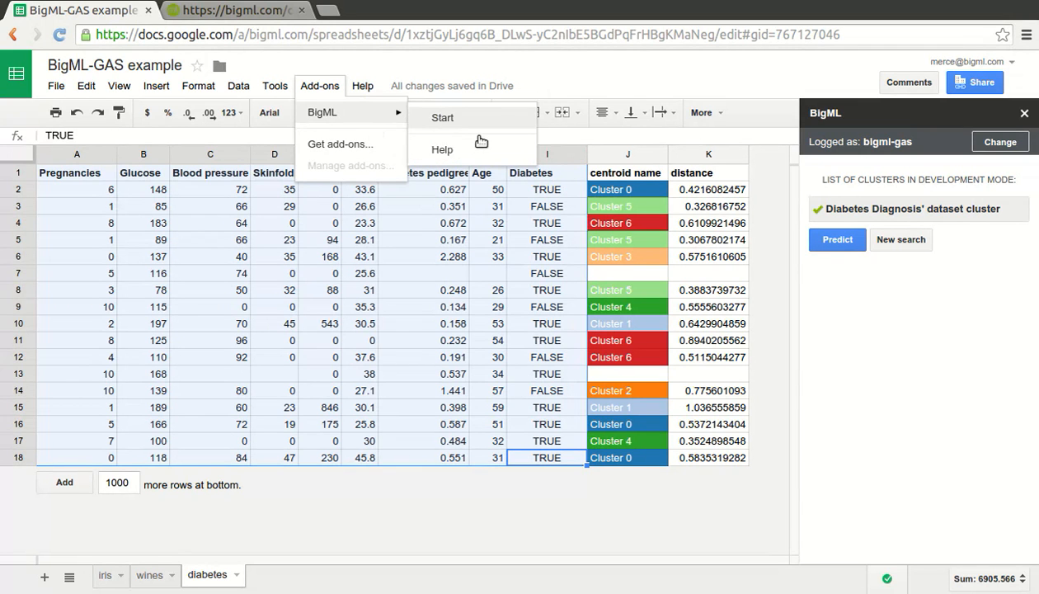